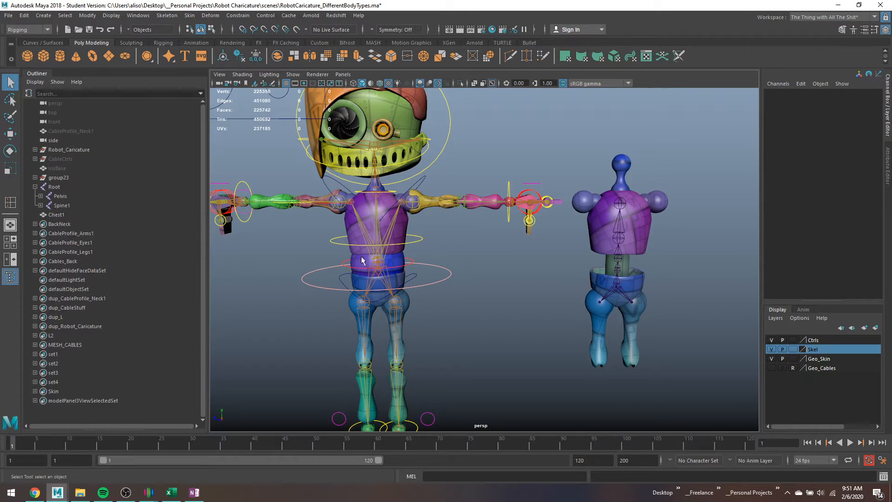
- Test-rotate the pelvis control on the full robot rig and undo each rotation
{"action": "scroll", "coordinate": [365, 257], "scroll_direction": "up", "scroll_amount": 5}
{"action": "middle_click_drag", "start_coordinate": [295, 280], "coordinate": [470, 258], "text": "alt"}
{"action": "left_click", "coordinate": [429, 249]}
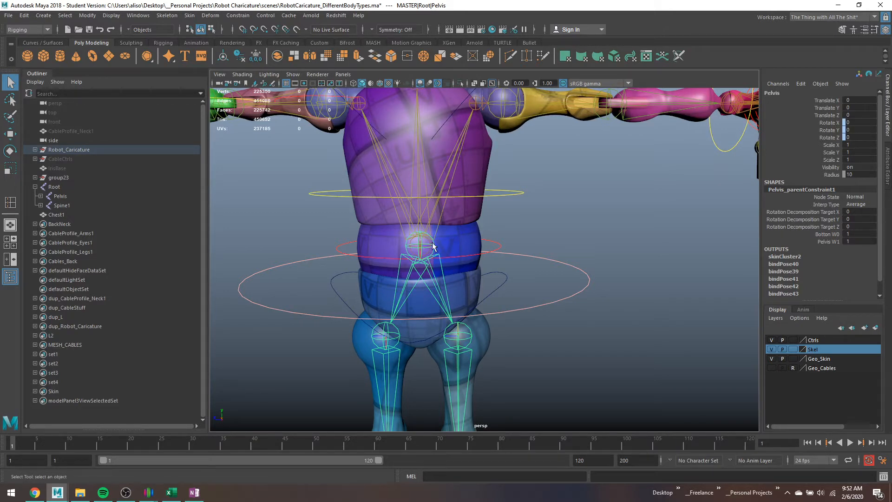
{"action": "left_click", "coordinate": [511, 281]}
{"action": "key", "text": "e"}
{"action": "left_click_drag", "start_coordinate": [460, 235], "coordinate": [417, 254]}
{"action": "key", "text": "ctrl+z"}
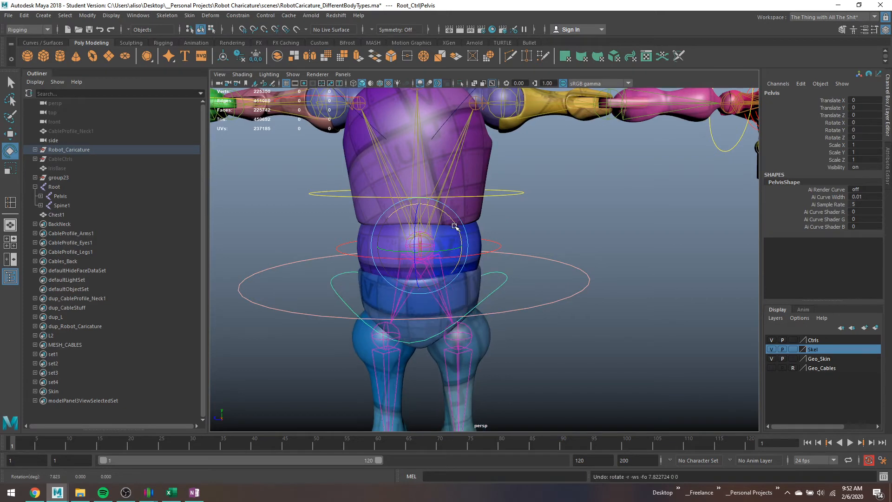
{"action": "left_click_drag", "start_coordinate": [455, 226], "coordinate": [405, 247]}
{"action": "key", "text": "ctrl+z"}
{"action": "key", "text": "q"}
- Select the R_Hip_FK control and examine how the hip joints meet the pelvis on the full robot
{"action": "middle_click_drag", "start_coordinate": [432, 258], "coordinate": [456, 275], "text": "alt"}
{"action": "left_click_drag", "start_coordinate": [447, 270], "coordinate": [428, 274], "text": "alt"}
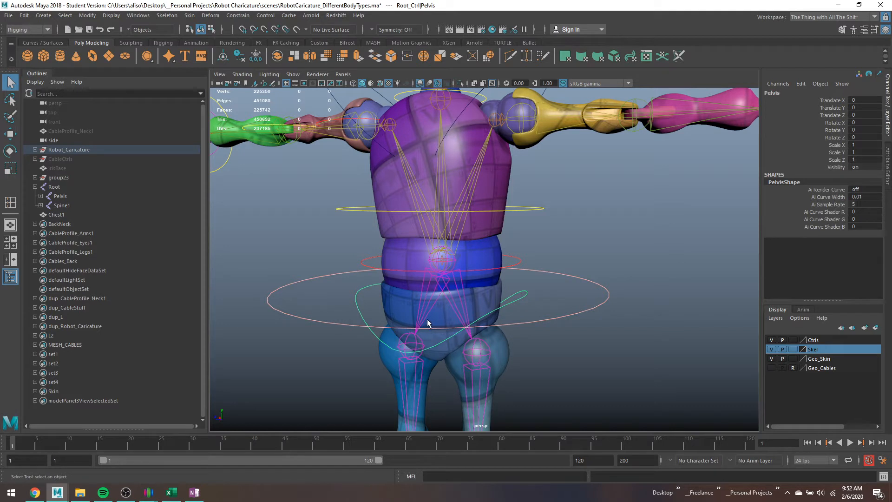
{"action": "left_click", "coordinate": [485, 327]}
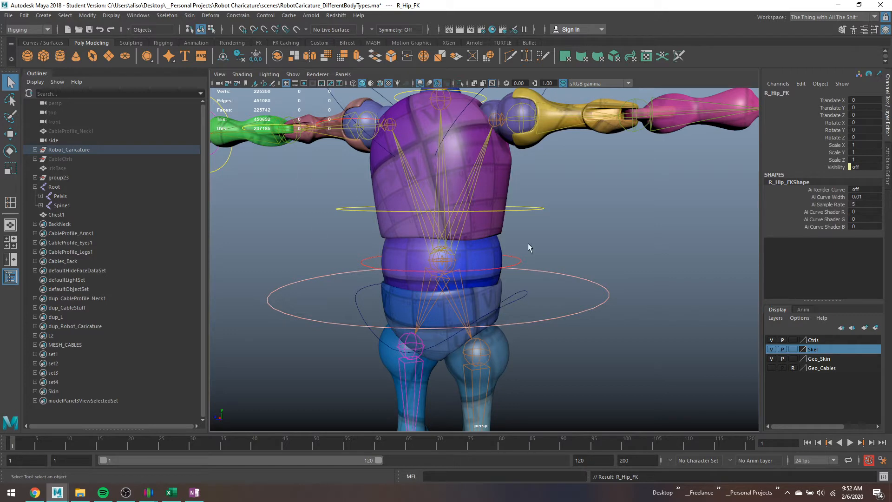
{"action": "scroll", "coordinate": [521, 282], "scroll_direction": "down", "scroll_amount": 2}
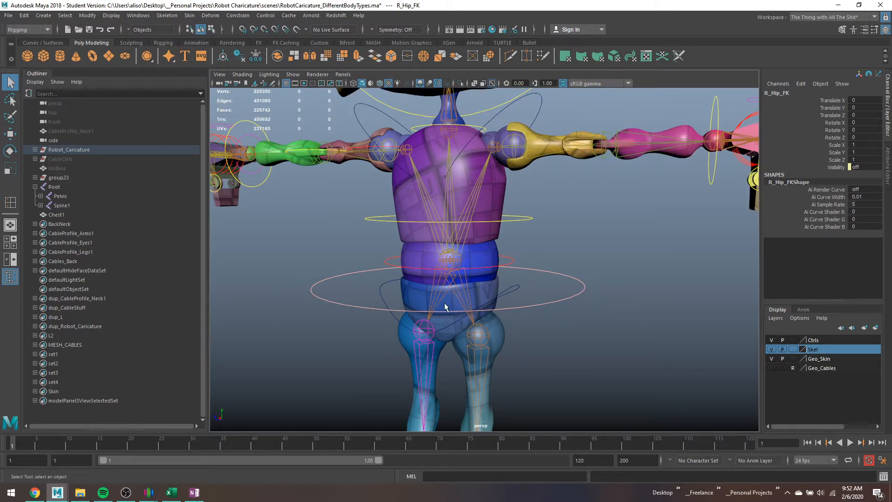
{"action": "scroll", "coordinate": [418, 258], "scroll_direction": "up", "scroll_amount": 4}
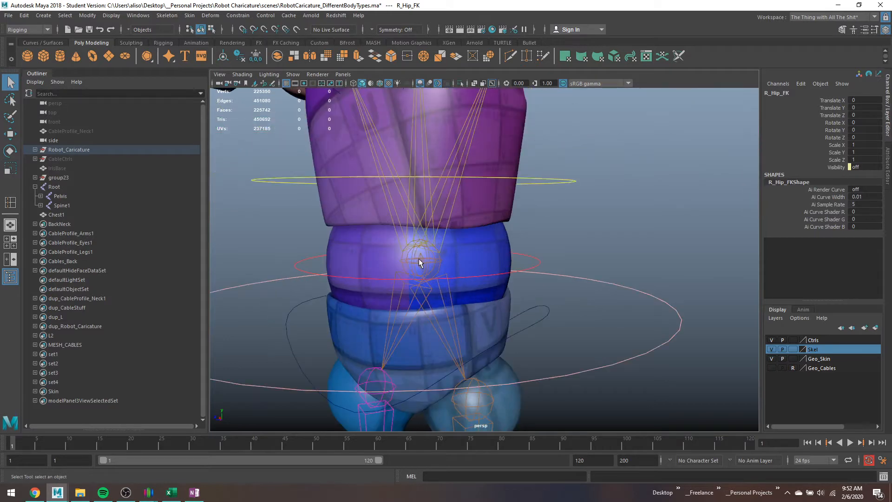
- Test-rotate the TorsoBall control at the full robot's waist and undo the rotation
{"action": "left_click", "coordinate": [465, 260]}
{"action": "left_click", "coordinate": [538, 264]}
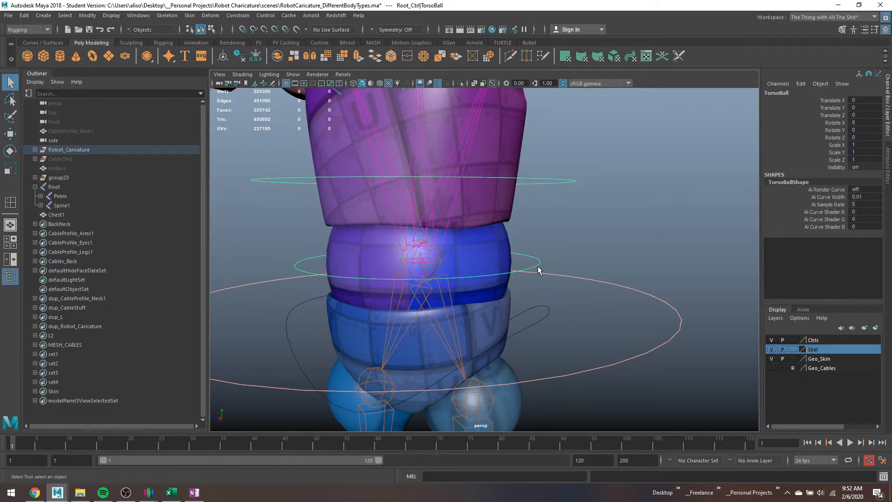
{"action": "scroll", "coordinate": [500, 257], "scroll_direction": "down", "scroll_amount": 2}
{"action": "key", "text": "e"}
{"action": "left_click_drag", "start_coordinate": [481, 251], "coordinate": [496, 273]}
{"action": "key", "text": "ctrl+z"}
- Select the Chest1 mesh of the separate torso model and examine its waist and spine joints
{"action": "scroll", "coordinate": [621, 311], "scroll_direction": "down", "scroll_amount": 4}
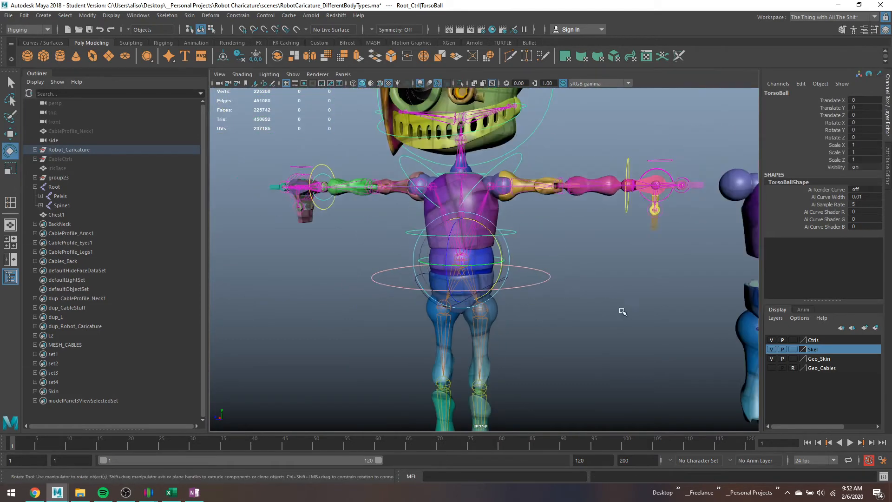
{"action": "middle_click_drag", "start_coordinate": [621, 311], "coordinate": [425, 318], "text": "alt"}
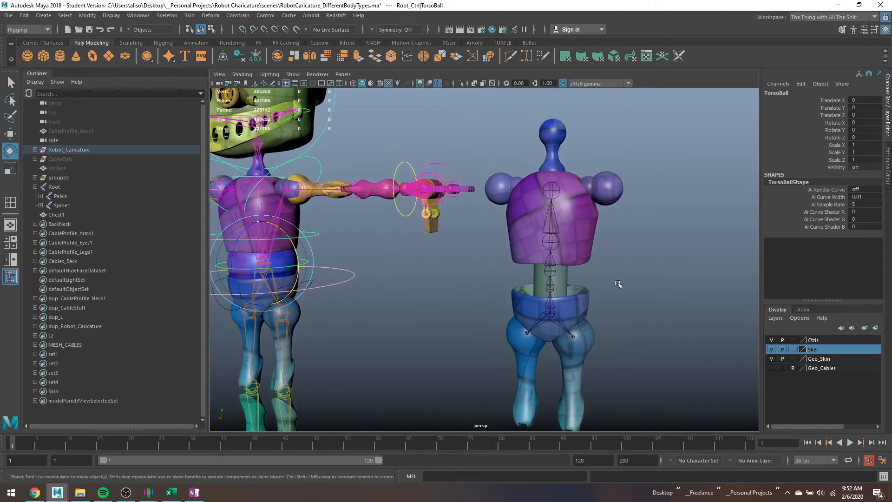
{"action": "scroll", "coordinate": [607, 263], "scroll_direction": "up", "scroll_amount": 3}
{"action": "middle_click_drag", "start_coordinate": [608, 269], "coordinate": [520, 279], "text": "alt"}
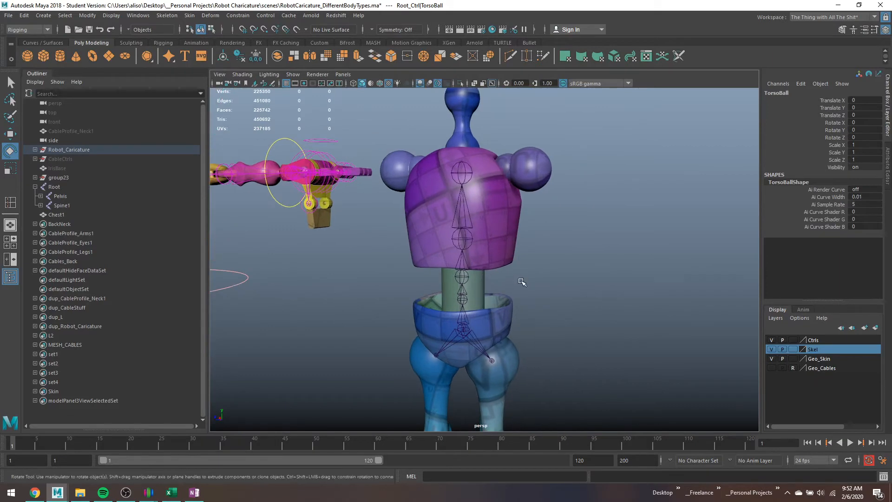
{"action": "left_click", "coordinate": [505, 312]}
{"action": "left_click_drag", "start_coordinate": [505, 310], "coordinate": [506, 293], "text": "alt"}
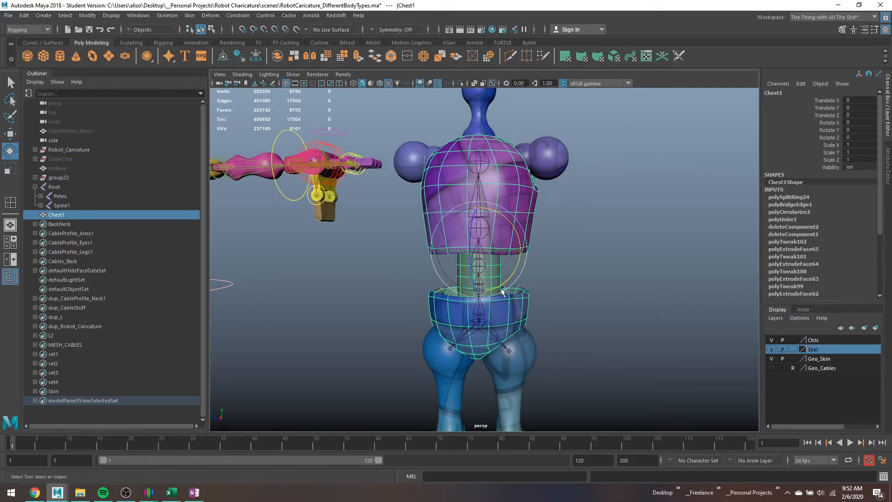
{"action": "key", "text": "q"}
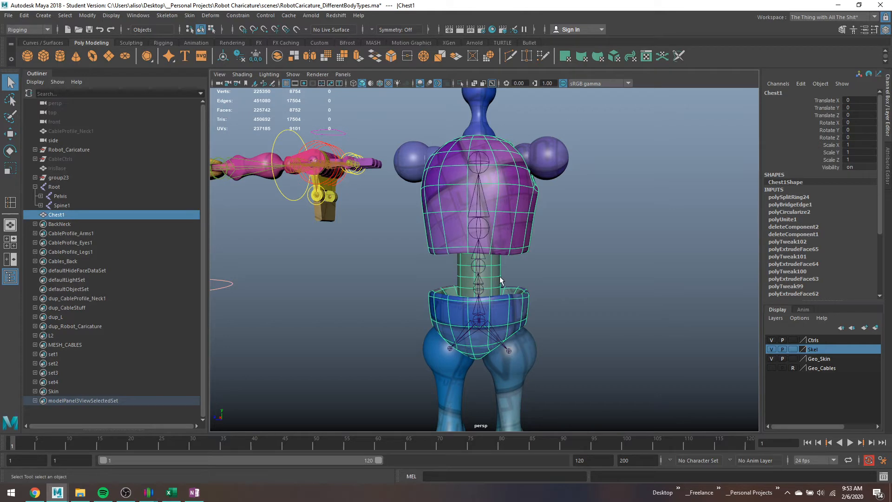
{"action": "scroll", "coordinate": [497, 315], "scroll_direction": "up", "scroll_amount": 3}
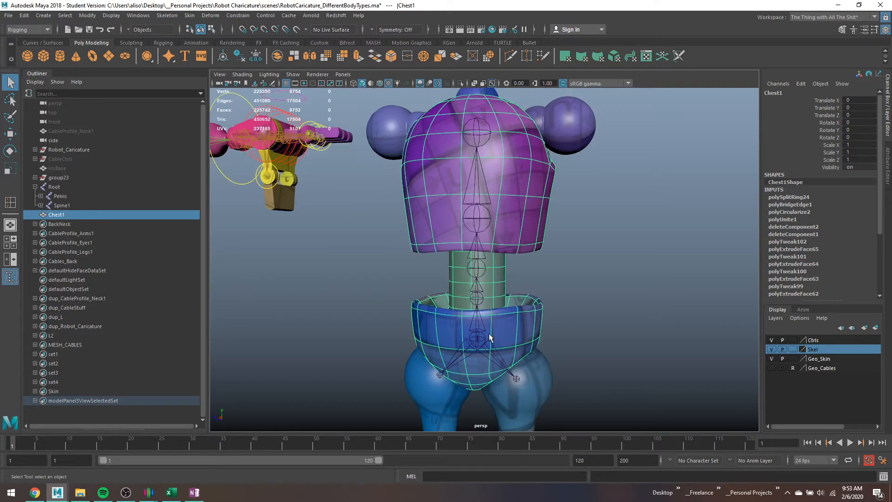
- Test-rotate the Pelvis and Spine1 joints under the separate torso's Root, undoing each rotation
{"action": "left_click", "coordinate": [486, 281]}
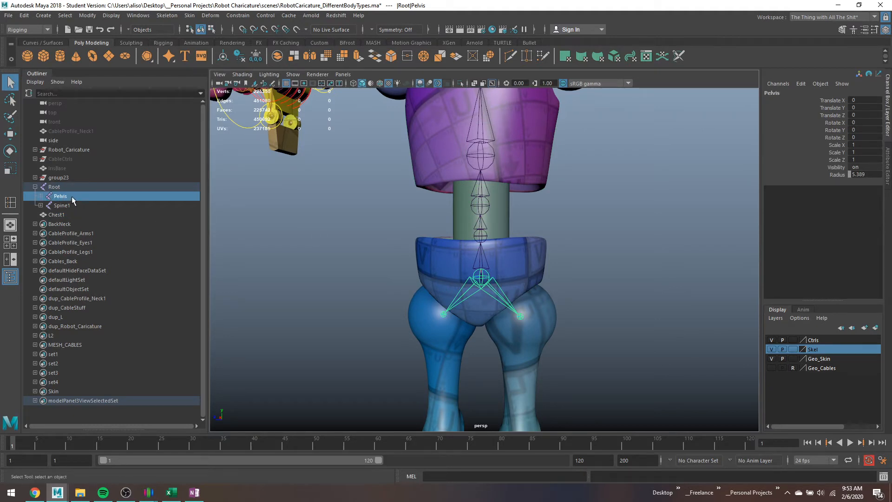
{"action": "left_click", "coordinate": [57, 188]}
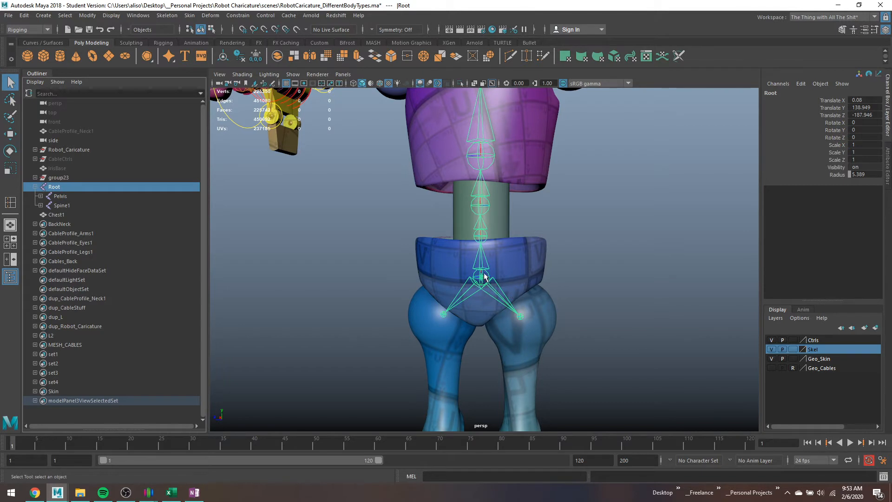
{"action": "left_click", "coordinate": [59, 196]}
{"action": "key", "text": "e"}
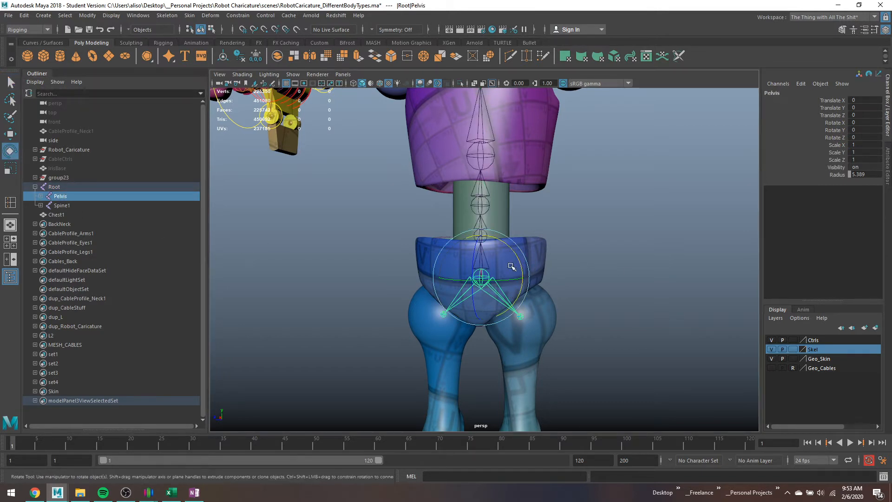
{"action": "mouse_move", "coordinate": [513, 256]}
{"action": "left_mouse_down"}
{"action": "mouse_move", "coordinate": [536, 270]}
{"action": "mouse_move", "coordinate": [512, 249]}
{"action": "mouse_move", "coordinate": [516, 258]}
{"action": "left_mouse_up"}
{"action": "key", "text": "ctrl+z"}
{"action": "left_click", "coordinate": [67, 204]}
{"action": "key", "text": "ctrl+z"}
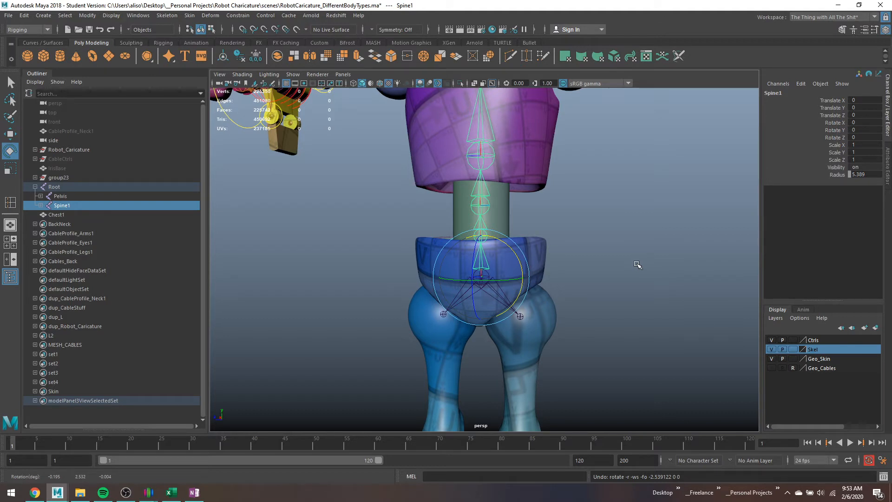
- Compare the Root, Pelvis and Spine1 joints of the separate torso by selecting each in turn
{"action": "scroll", "coordinate": [637, 265], "scroll_direction": "up", "scroll_amount": 2}
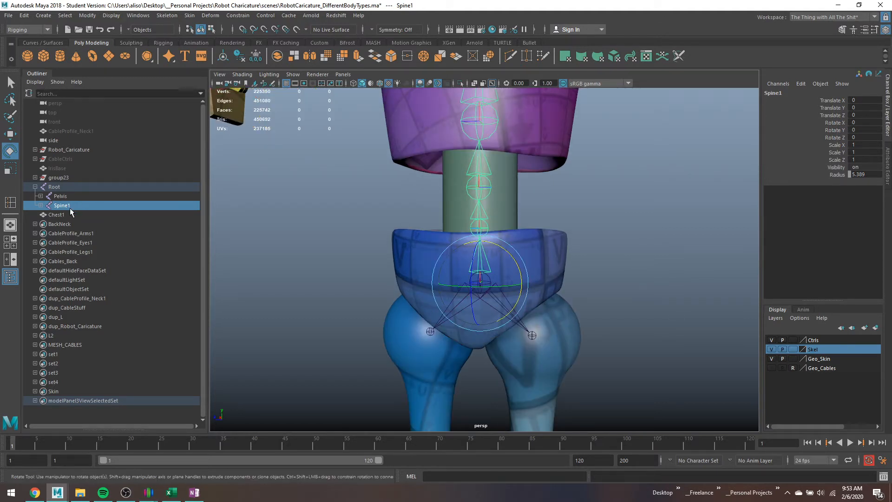
{"action": "left_click", "coordinate": [60, 196]}
{"action": "left_click", "coordinate": [59, 189]}
{"action": "left_click", "coordinate": [63, 196]}
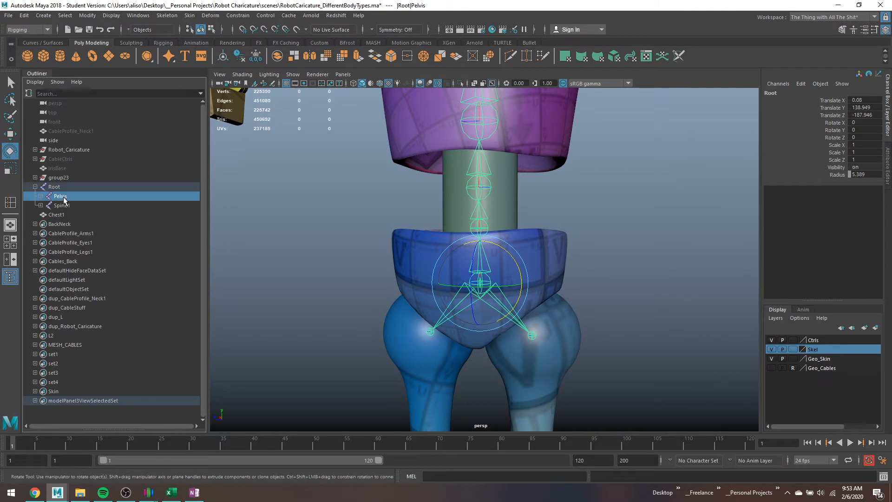
{"action": "left_click", "coordinate": [66, 204]}
{"action": "left_click", "coordinate": [62, 195]}
{"action": "left_click", "coordinate": [66, 204]}
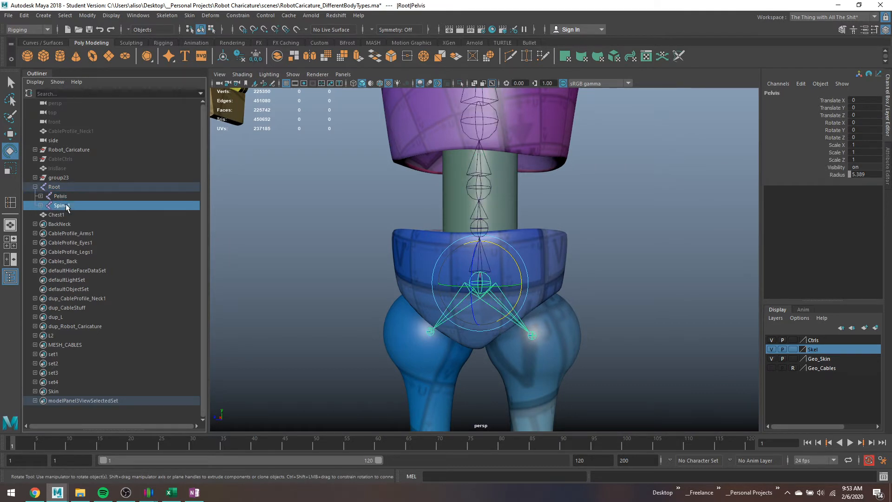
{"action": "left_click", "coordinate": [63, 193]}
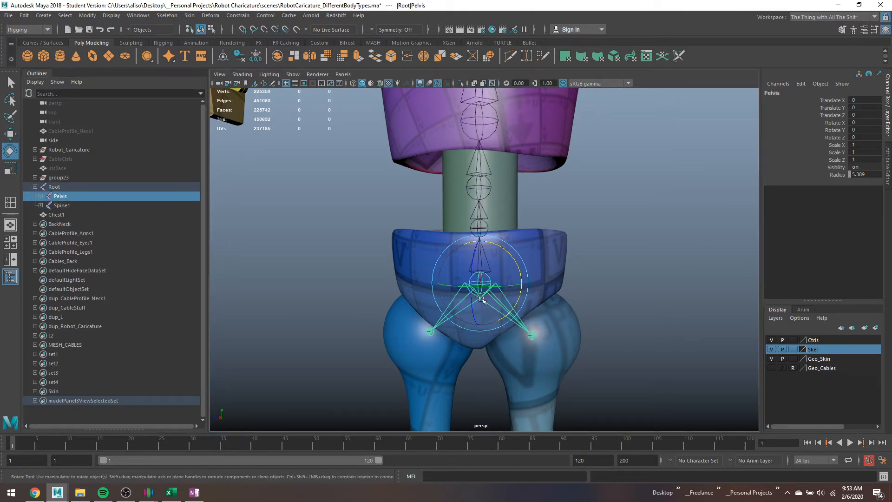
- Test-rotate the separate torso's Pelvis joint once more and undo it, returning the selection to Spine1
{"action": "left_click_drag", "start_coordinate": [515, 272], "coordinate": [507, 253]}
{"action": "key", "text": "ctrl+z"}
{"action": "key", "text": "ctrl+z"}
{"action": "key", "text": "ctrl+z"}
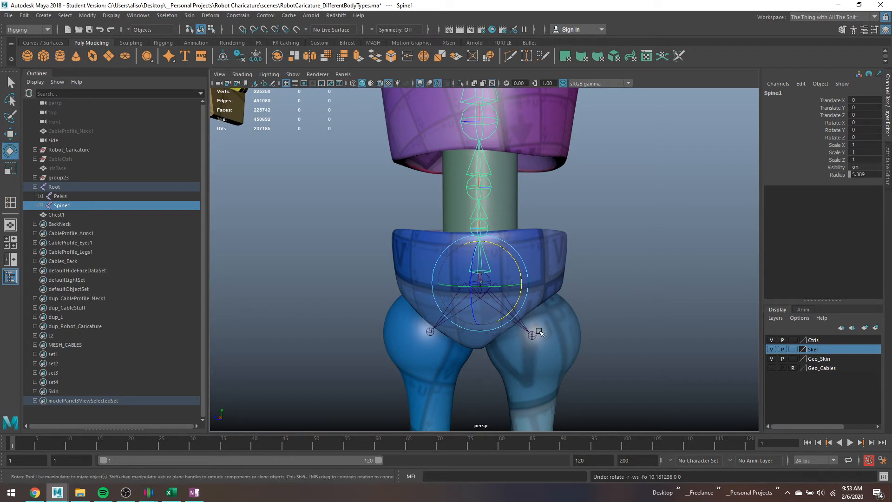
- Select joint17 in the separate torso's lower chest and examine the chest and spine alongside the full robot
{"action": "scroll", "coordinate": [532, 197], "scroll_direction": "down", "scroll_amount": 5}
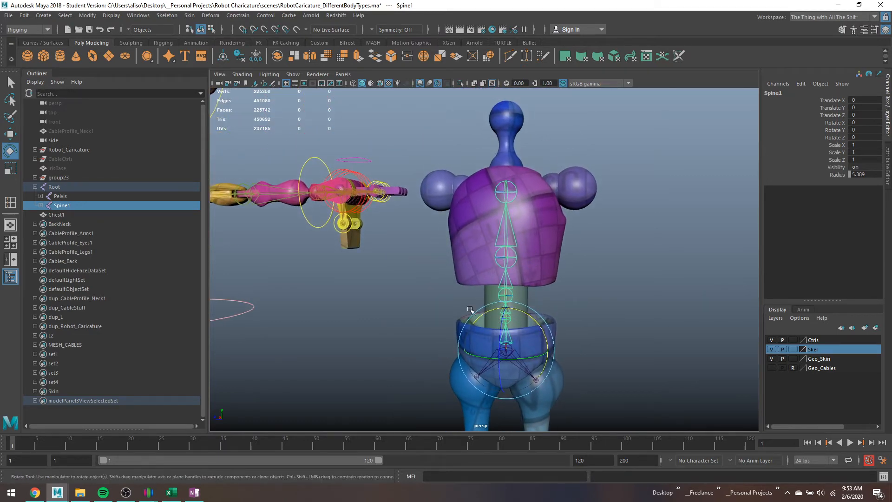
{"action": "left_click", "coordinate": [505, 257]}
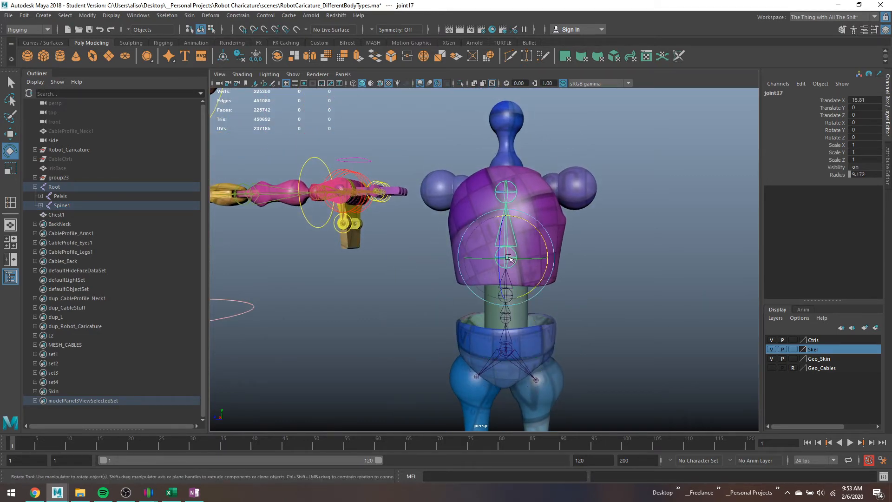
{"action": "key", "text": "q"}
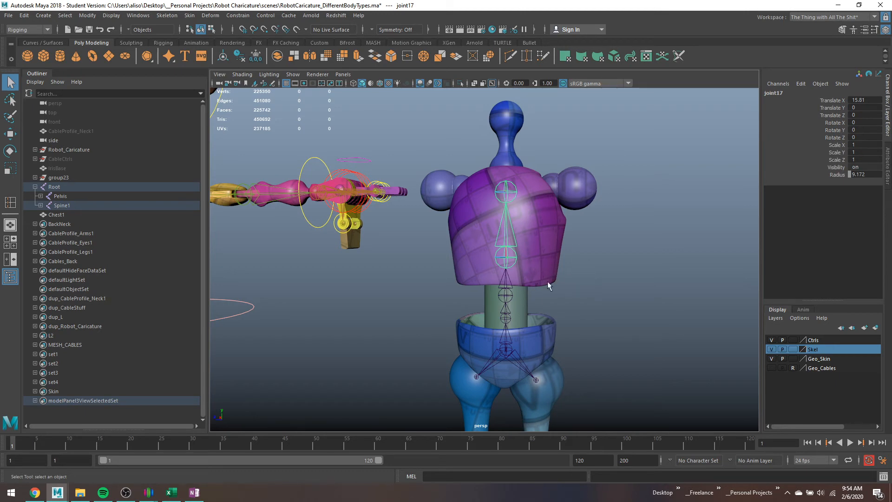
{"action": "right_click_drag", "start_coordinate": [534, 241], "coordinate": [567, 225], "text": "alt"}
{"action": "middle_click_drag", "start_coordinate": [549, 215], "coordinate": [503, 302], "text": "alt"}
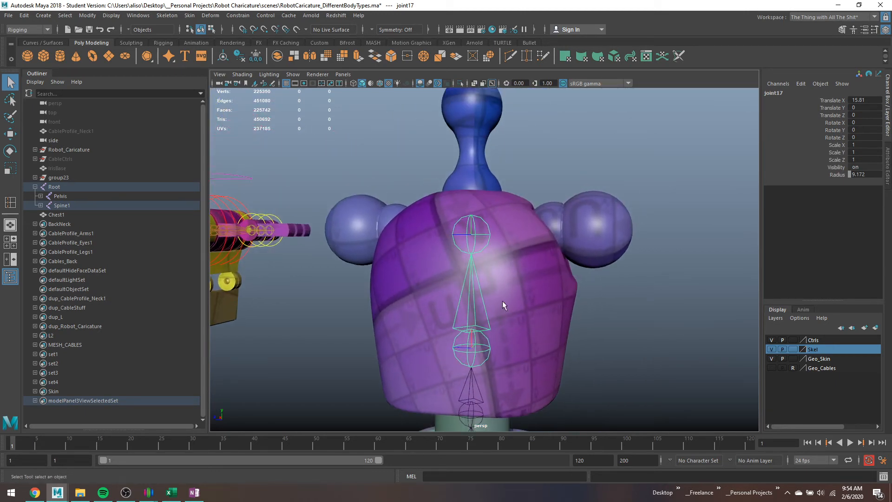
{"action": "left_click_drag", "start_coordinate": [537, 312], "coordinate": [630, 284], "text": "alt"}
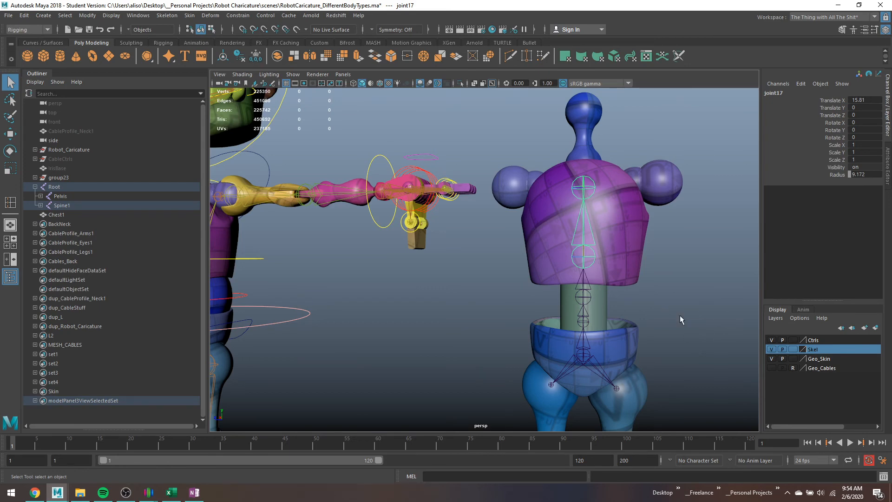
{"action": "left_click_drag", "start_coordinate": [648, 265], "coordinate": [536, 270], "text": "alt"}
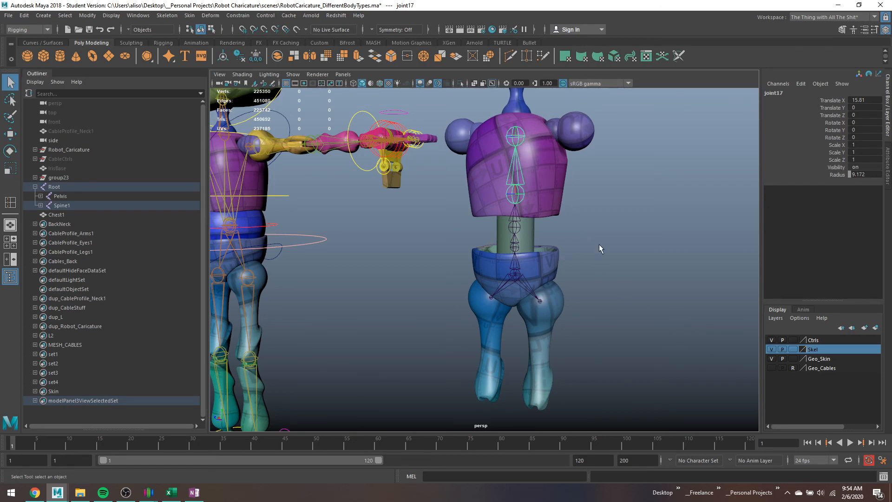
{"action": "middle_click_drag", "start_coordinate": [598, 244], "coordinate": [629, 261], "text": "alt"}
{"action": "mouse_move", "coordinate": [476, 244]}
{"action": "left_mouse_down", "text": "alt"}
{"action": "mouse_move", "coordinate": [496, 259]}
{"action": "mouse_move", "coordinate": [483, 249]}
{"action": "left_mouse_up", "text": "alt"}
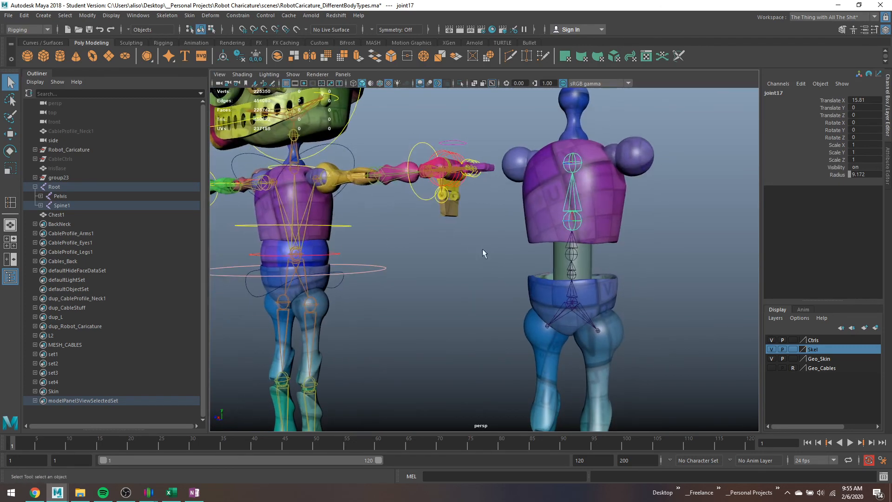